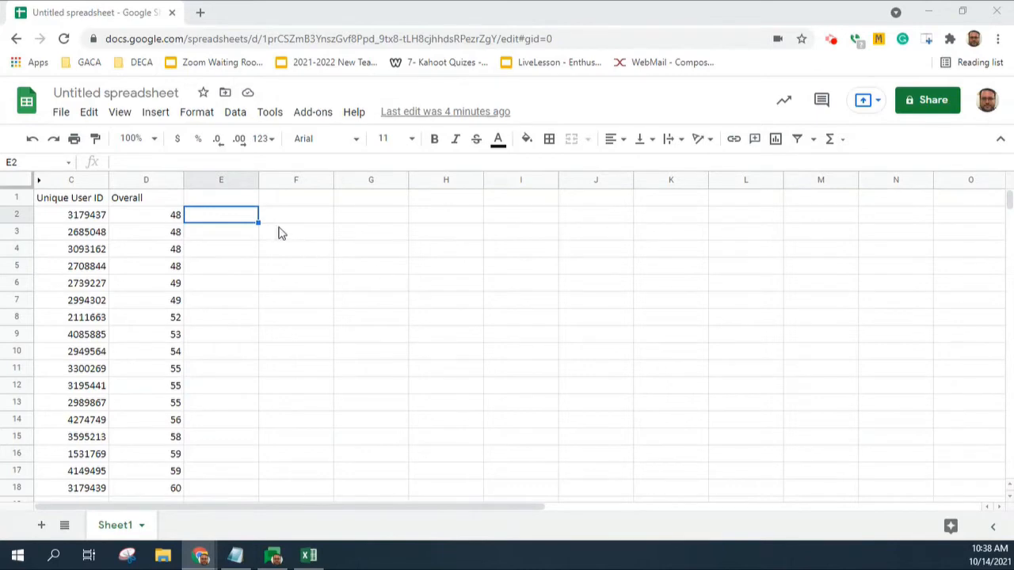
pyautogui.click(216, 219)
pyautogui.click(236, 560)
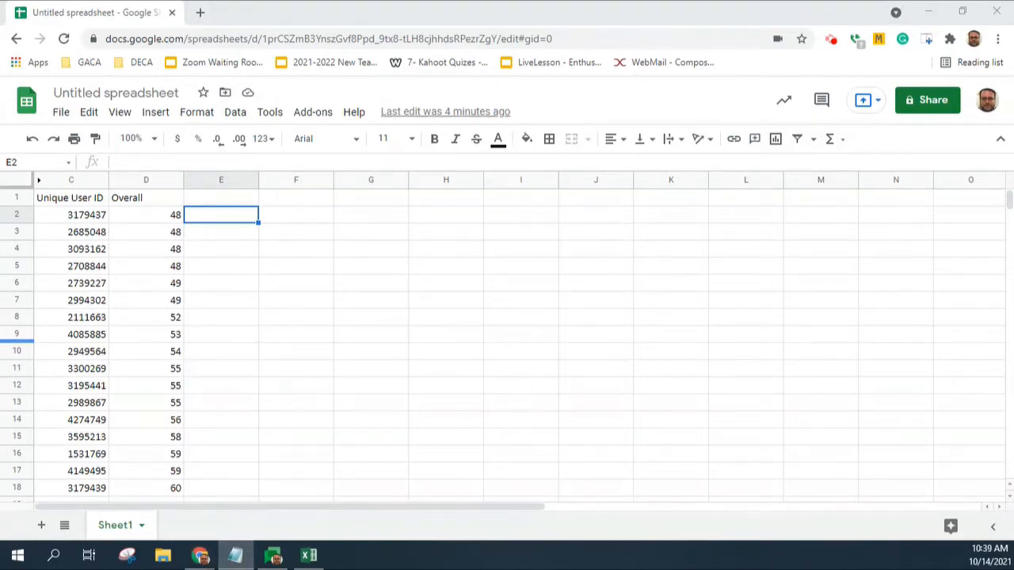
pyautogui.doubleClick(204, 220)
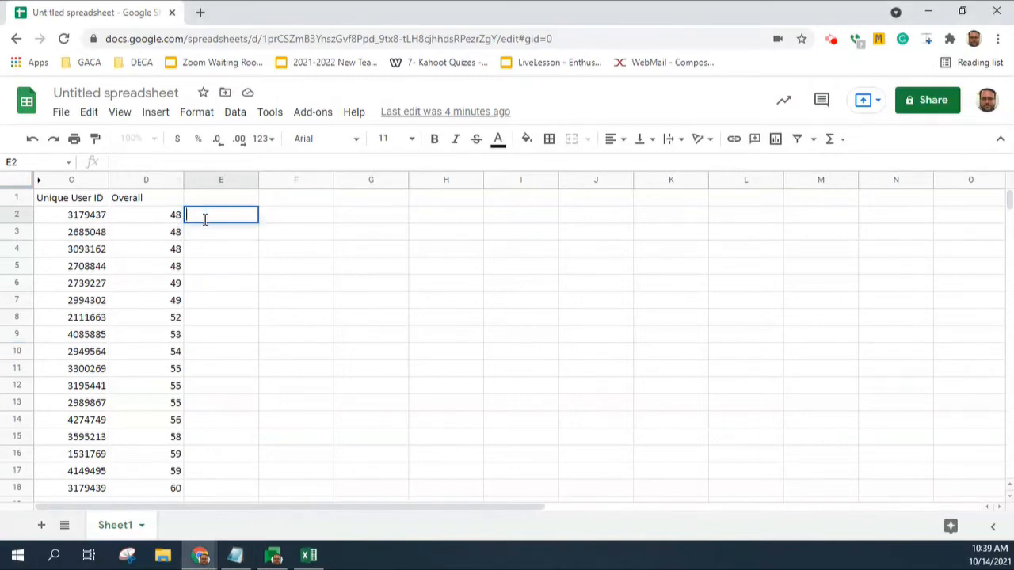
pyautogui.write('=IF(C2="","",HYPERLINK("https://www.connexus.com/webmail?hideHeader=true/#/student-caretaker-selection?idWebuser="&C2,"WM"))')
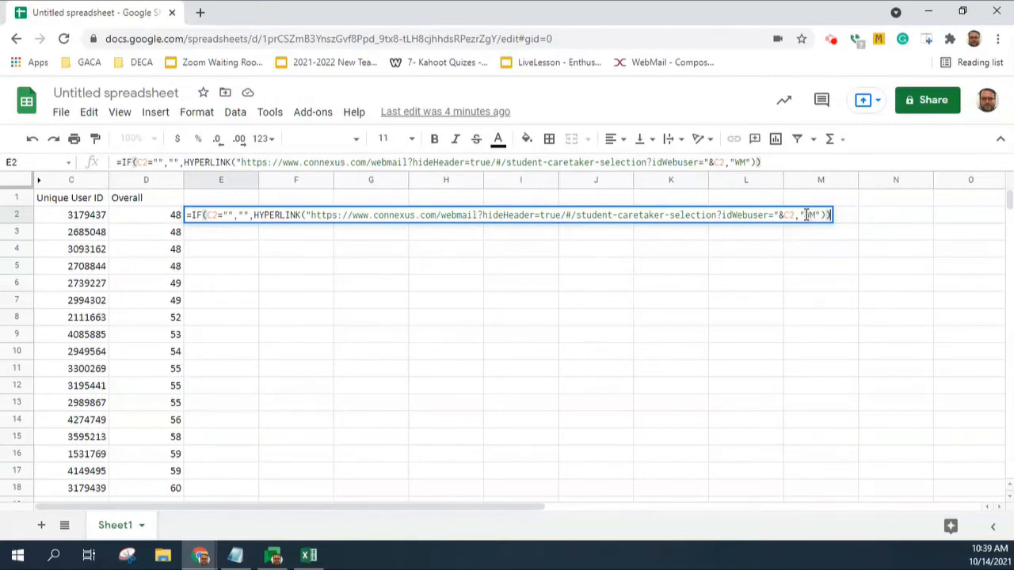
pyautogui.press('Tab')
# Step: Copy the WM hyperlink formula from E2 to E3:E26 so every row with a user ID has a link
pyautogui.click(232, 219)
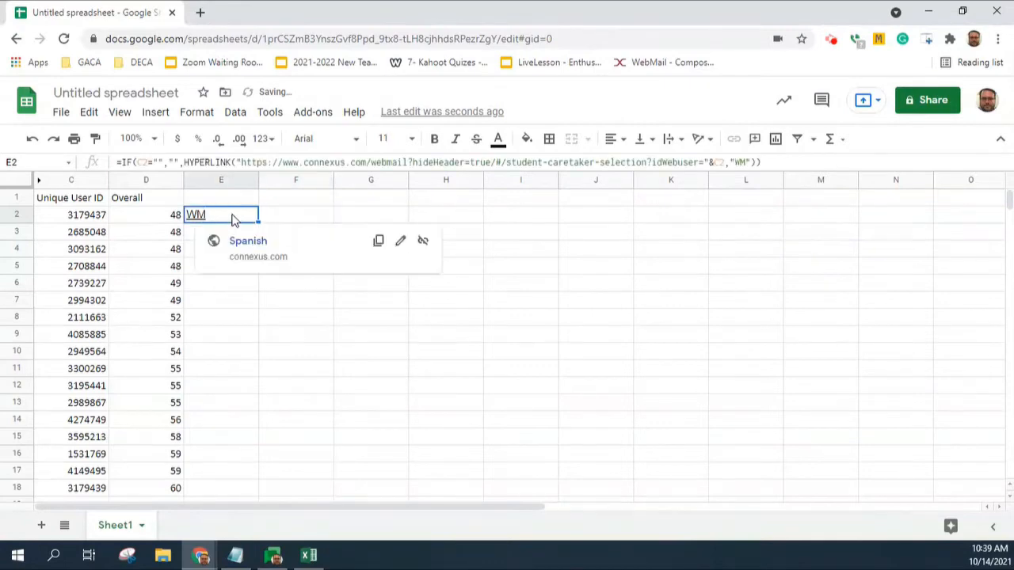
pyautogui.hotkey('ctrl', 'c')
pyautogui.press('Down')
pyautogui.hotkey('shift', 'Down')
pyautogui.hotkey('shift', 'Down')
pyautogui.hotkey('shift', 'Down')
pyautogui.hotkey('shift', 'Down')
pyautogui.hotkey('shift', 'Down')
pyautogui.hotkey('shift', 'Down')
pyautogui.hotkey('shift', 'Down')
pyautogui.hotkey('shift', 'Down')
pyautogui.hotkey('shift', 'Down')
pyautogui.hotkey('shift', 'Down')
pyautogui.hotkey('shift', 'Down')
pyautogui.hotkey('shift', 'Down')
pyautogui.hotkey('shift', 'Down')
pyautogui.hotkey('shift', 'Down')
pyautogui.hotkey('shift', 'Down')
pyautogui.hotkey('shift', 'Down')
pyautogui.hotkey('shift', 'Down')
pyautogui.hotkey('shift', 'Down')
pyautogui.hotkey('shift', 'Down')
pyautogui.hotkey('shift', 'Down')
pyautogui.hotkey('shift', 'Down')
pyautogui.hotkey('shift', 'Down')
pyautogui.hotkey('shift', 'Down')
pyautogui.hotkey('shift', 'Down')
pyautogui.hotkey('shift', 'Down')
pyautogui.hotkey('shift', 'Down')
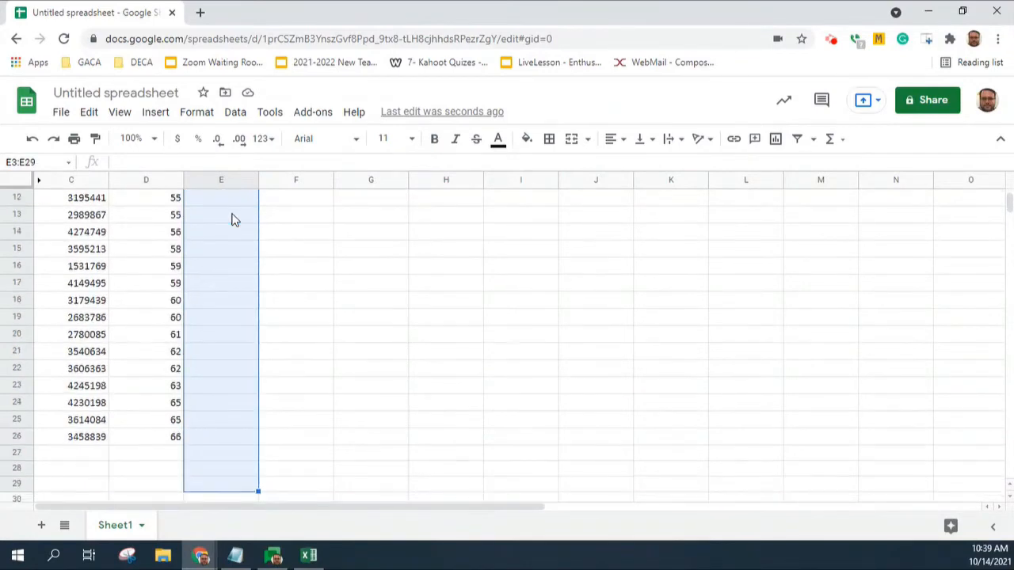
pyautogui.hotkey('shift', 'Up')
pyautogui.hotkey('shift', 'Up')
pyautogui.hotkey('shift', 'Up')
pyautogui.hotkey('ctrl', 'v')
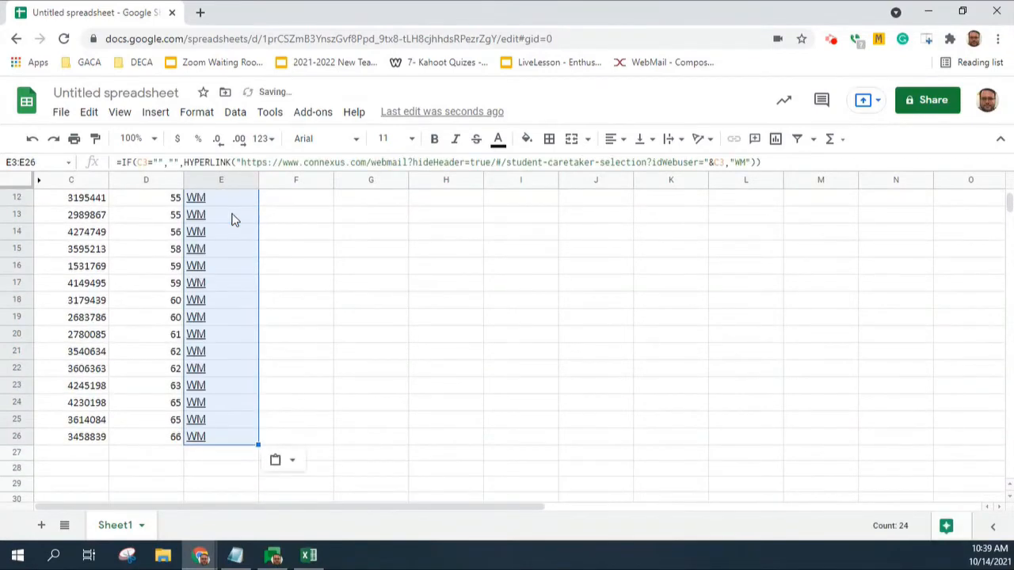
pyautogui.click(320, 264)
pyautogui.scroll(3, 313, 248)
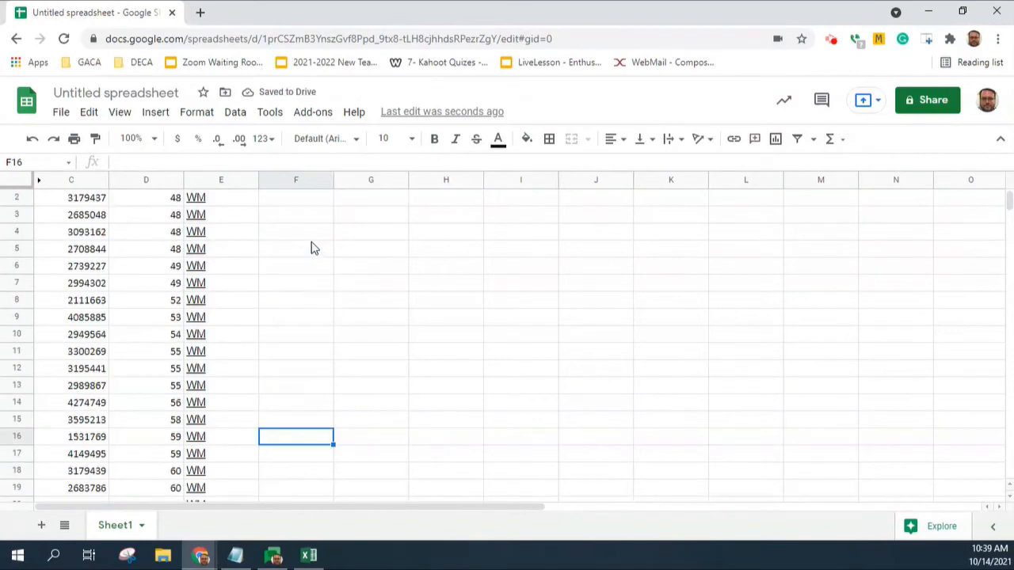
pyautogui.scroll(1, 310, 245)
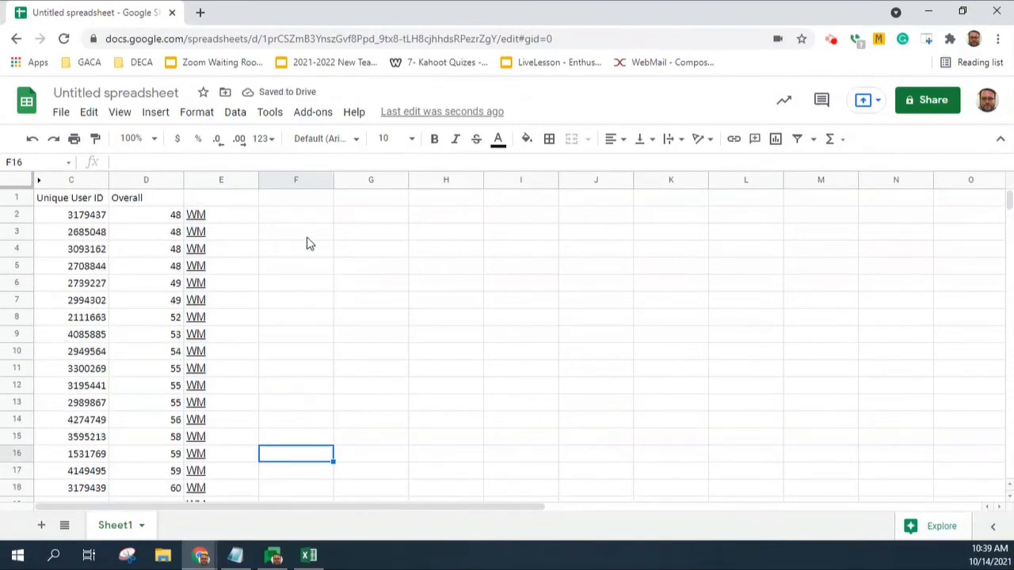
# Step: Open the WM links of the first five students, cells E2:E6, all at once in separate browser tabs
pyautogui.click(236, 219)
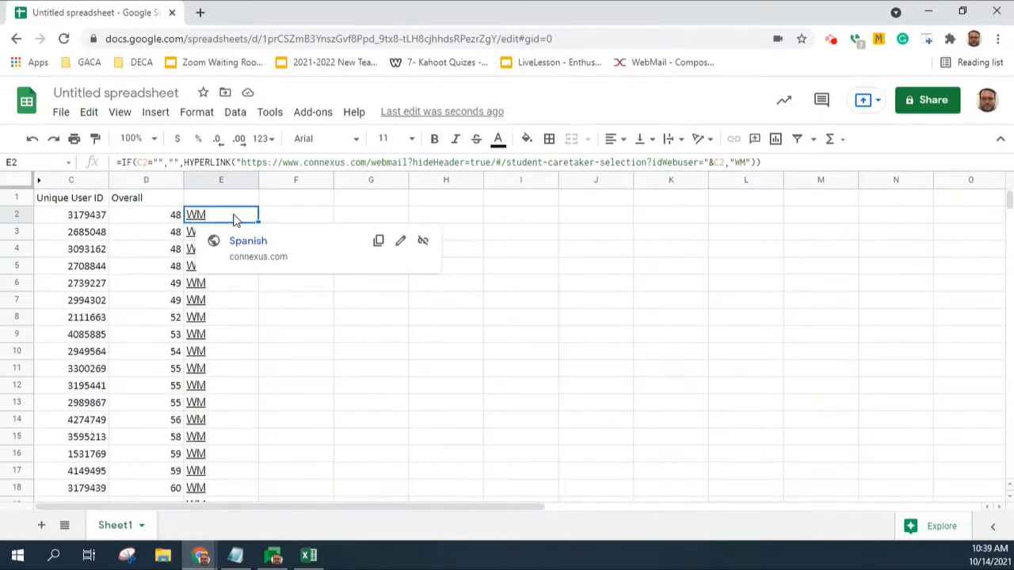
pyautogui.click(263, 278)
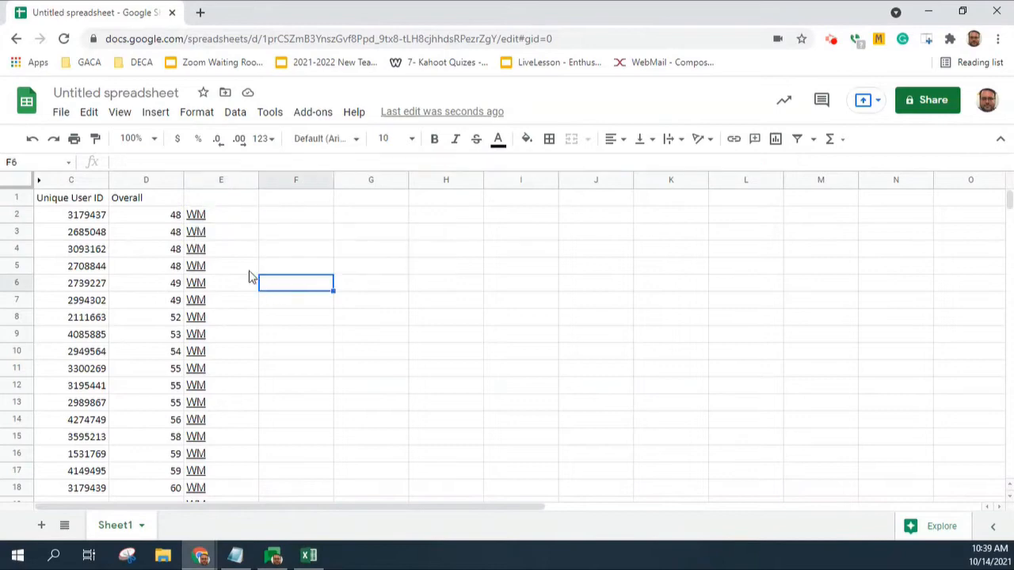
pyautogui.click(222, 200)
pyautogui.click(221, 219)
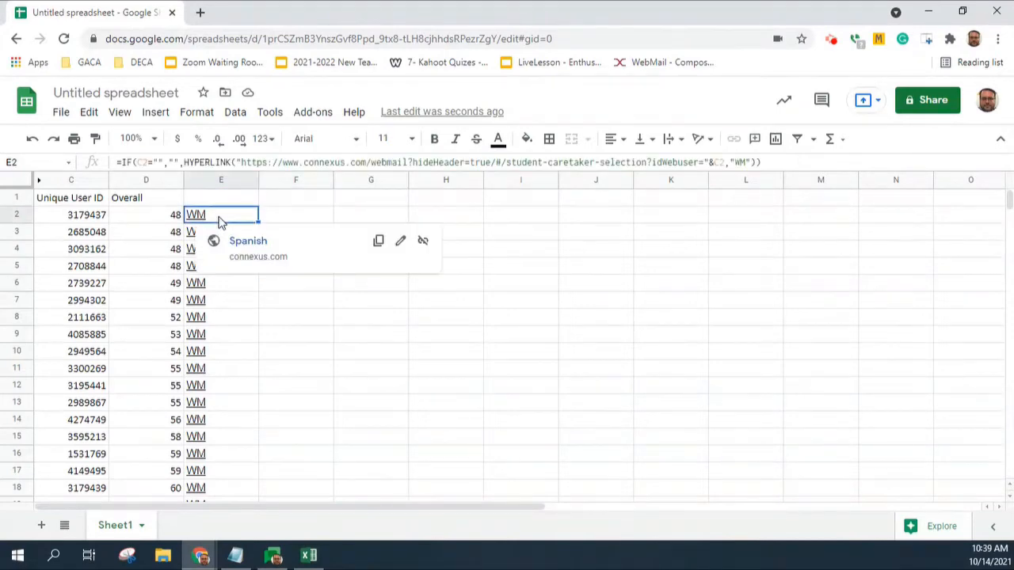
pyautogui.hotkey('shift', 'Down')
pyautogui.hotkey('shift', 'Down')
pyautogui.hotkey('shift', 'Down')
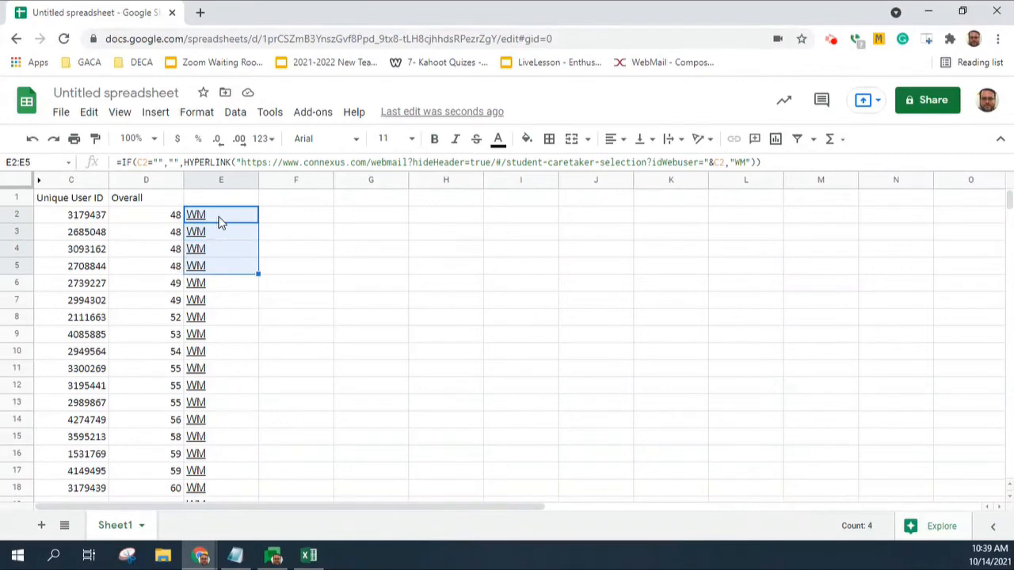
pyautogui.hotkey('shift', 'Down')
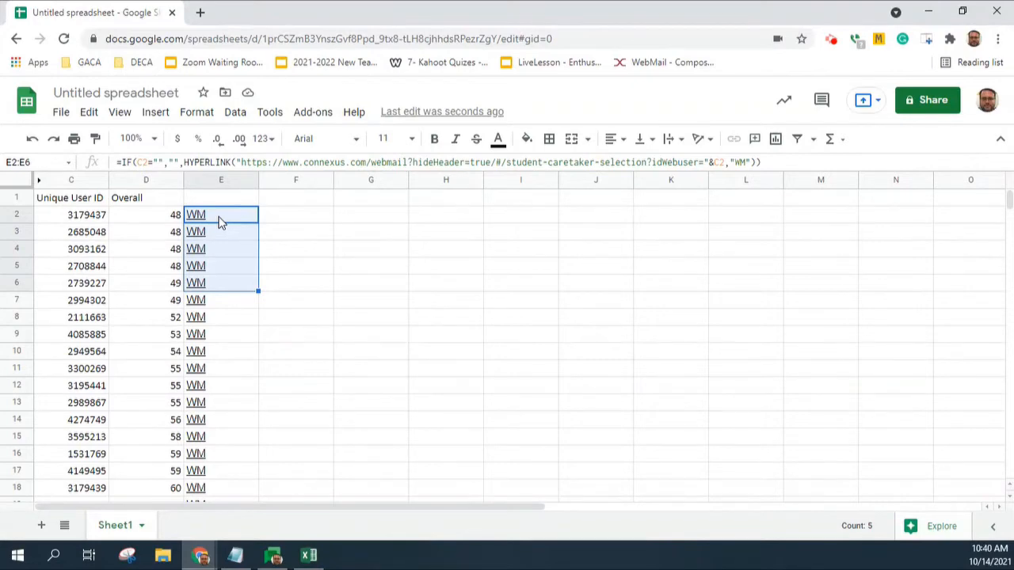
pyautogui.hotkey('alt', 'Return')
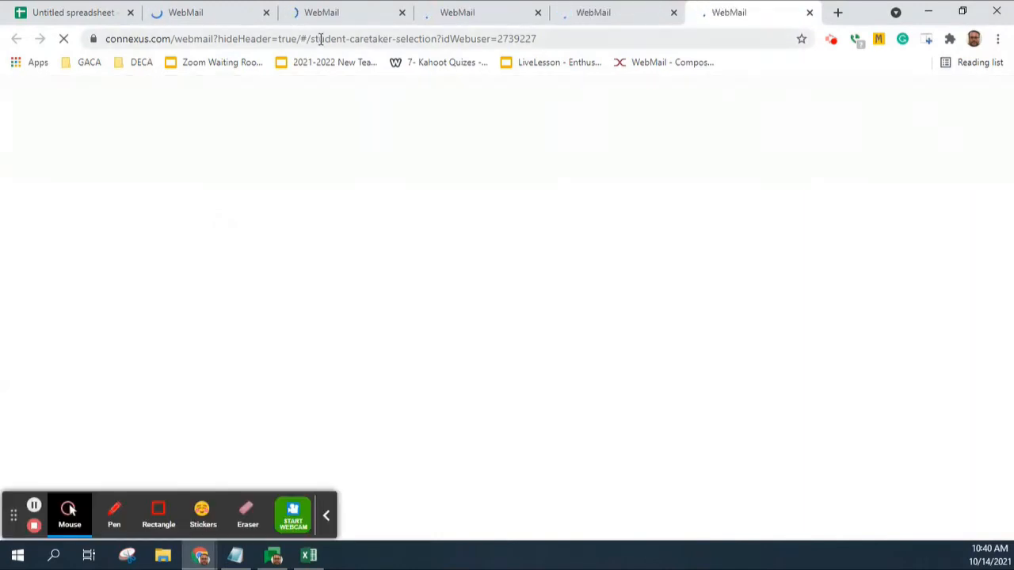
# Step: Proceed from the recipient selection to the compose page in each of the five WebMail tabs, keeping the student and caretakers included
pyautogui.click(188, 11)
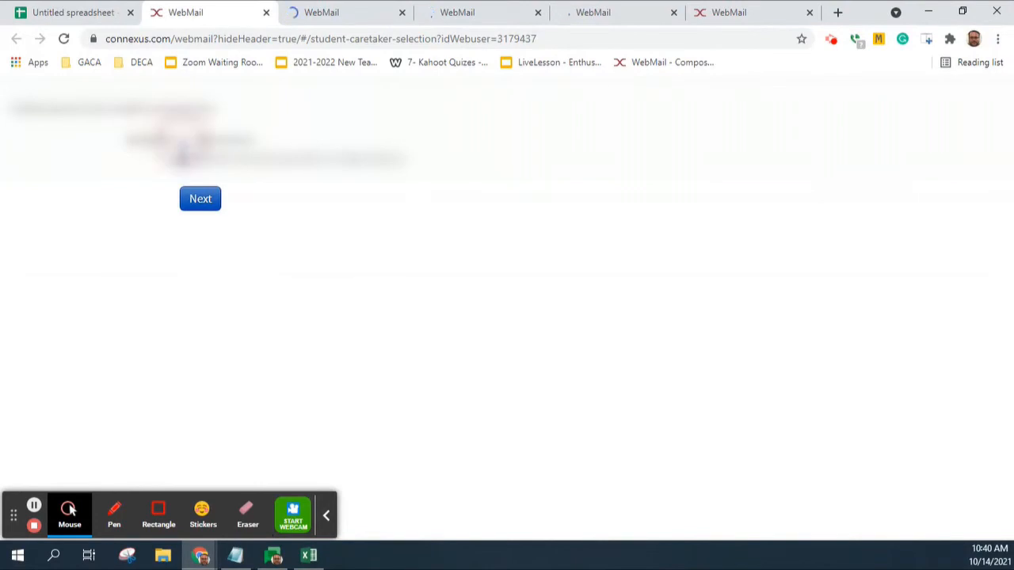
pyautogui.click(201, 201)
pyautogui.click(328, 12)
pyautogui.click(200, 198)
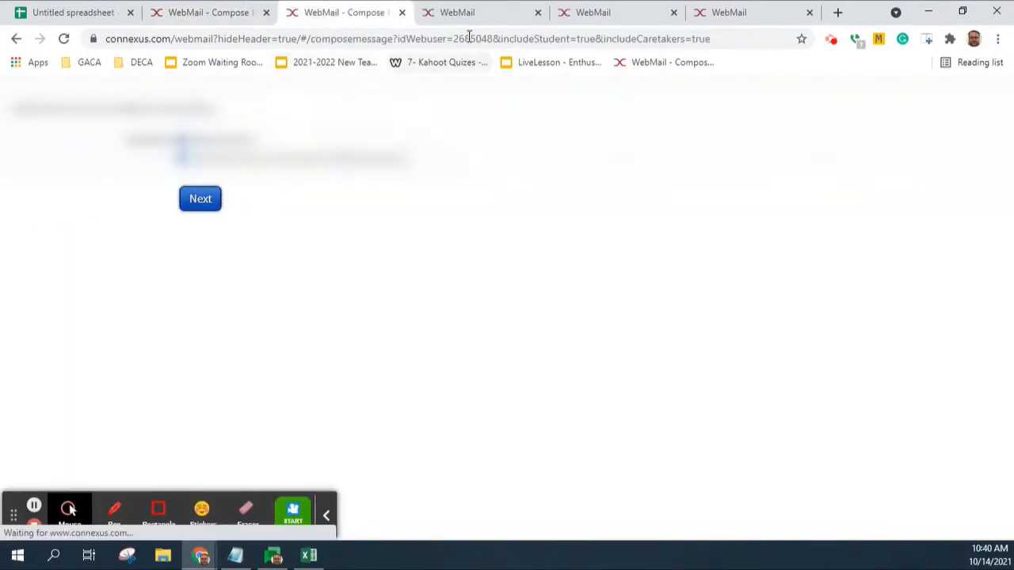
pyautogui.click(464, 12)
pyautogui.click(201, 199)
pyautogui.click(584, 19)
pyautogui.click(213, 197)
pyautogui.click(705, 15)
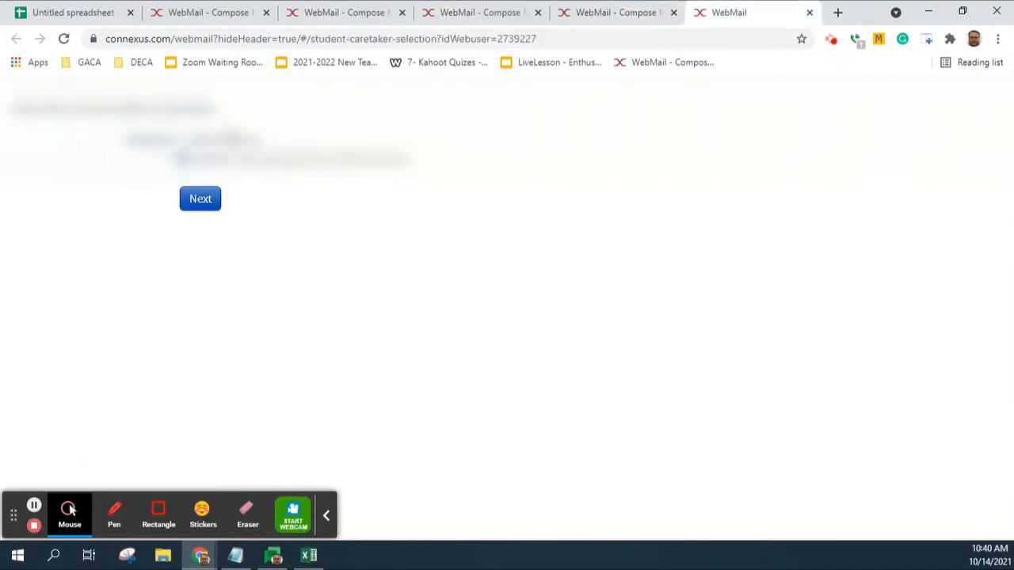
pyautogui.click(210, 199)
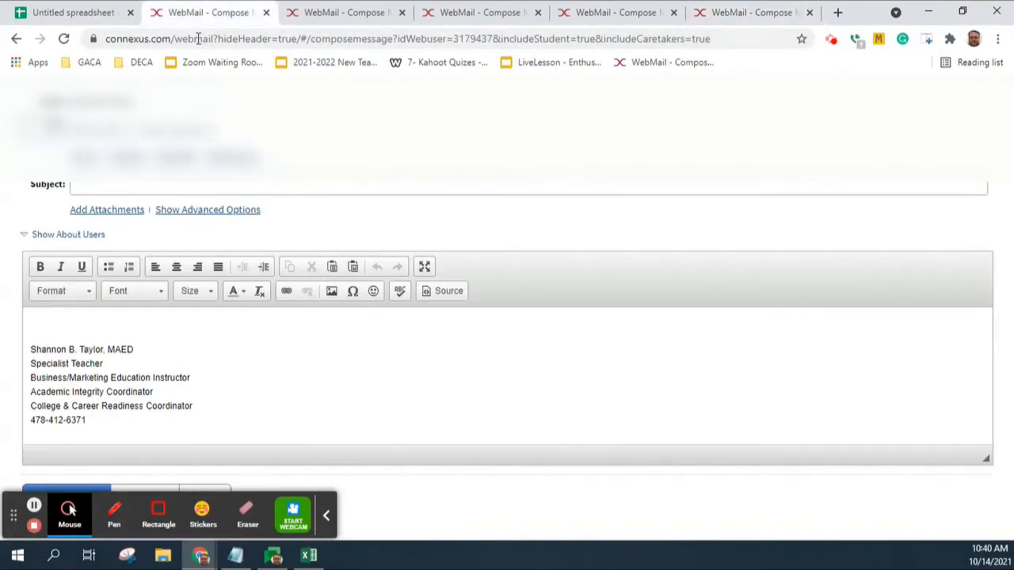
# Step: Set the first message's subject to "Failing: Marketing Principles A (Class is in Schoology)" and copy that subject
pyautogui.click(89, 188)
pyautogui.write('Failing Intro to Business')
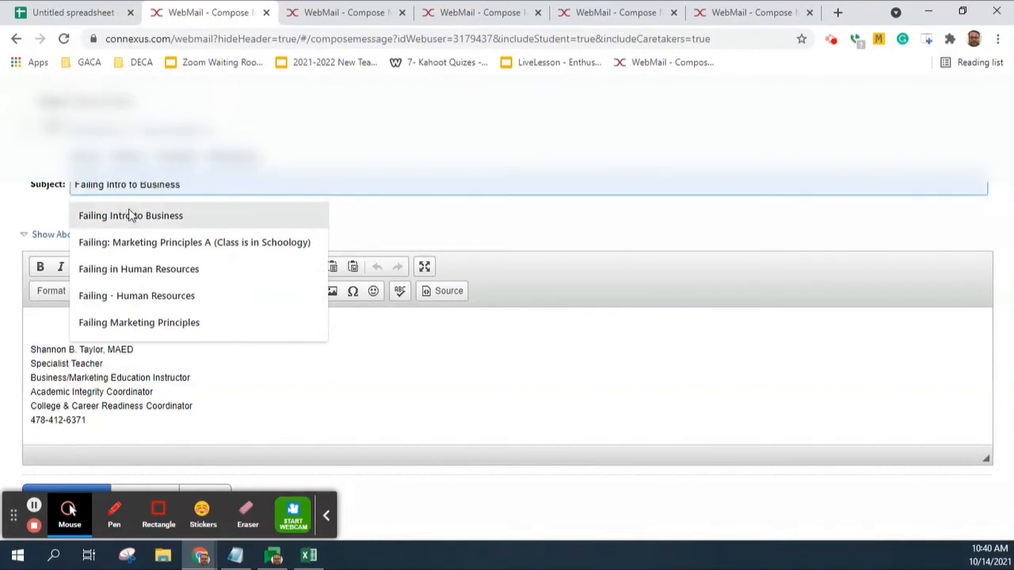
pyautogui.click(132, 237)
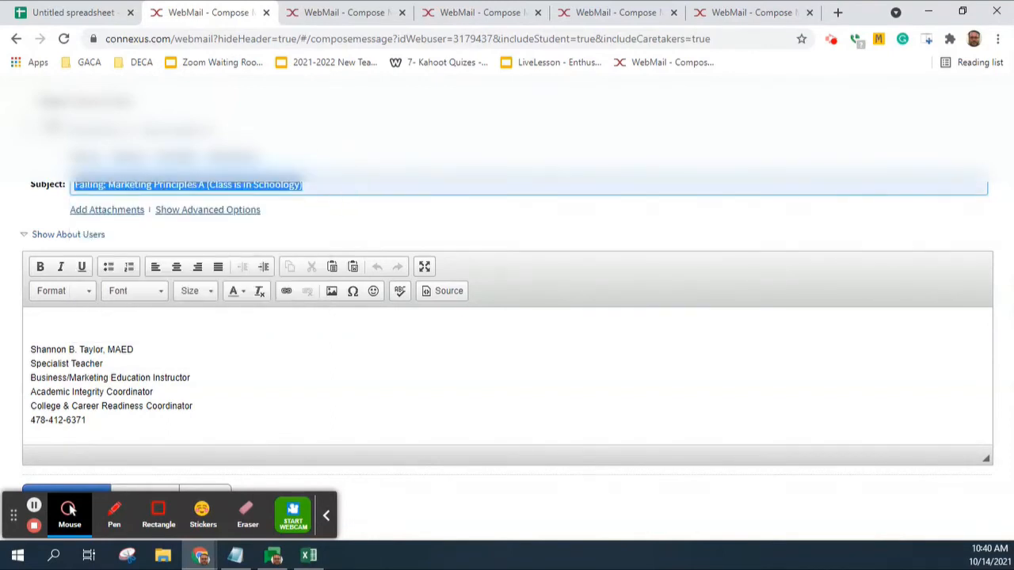
# Step: Paste the subject "Failing: Marketing Principles A (Class is in Schoology)" into the other four WebMail messages
pyautogui.click(314, 8)
pyautogui.click(176, 188)
pyautogui.hotkey('ctrl', 'v')
pyautogui.click(482, 13)
pyautogui.click(364, 187)
pyautogui.hotkey('ctrl', 'v')
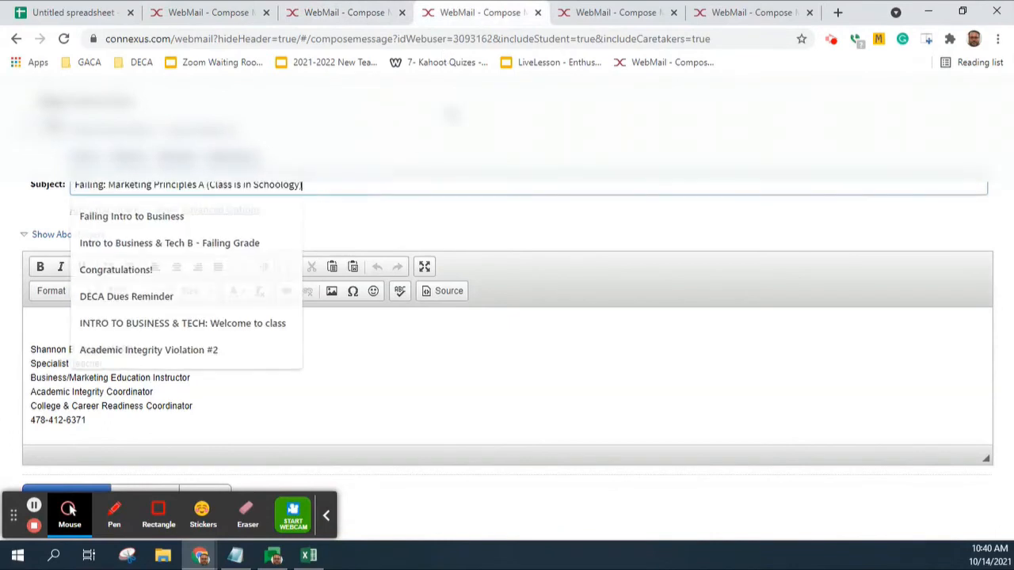
pyautogui.click(621, 13)
pyautogui.click(75, 185)
pyautogui.hotkey('ctrl', 'v')
pyautogui.click(753, 12)
pyautogui.click(230, 190)
pyautogui.hotkey('ctrl', 'v')
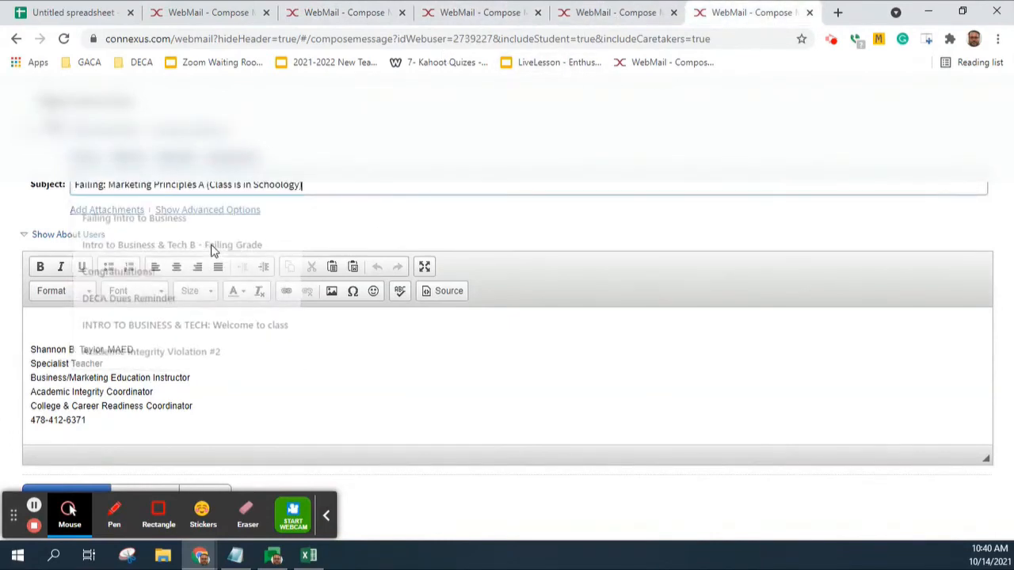
# Step: Paste the prepared Live Help Time message above the signature in the first WebMail message and review it
pyautogui.hotkey('alt', 'Tab')
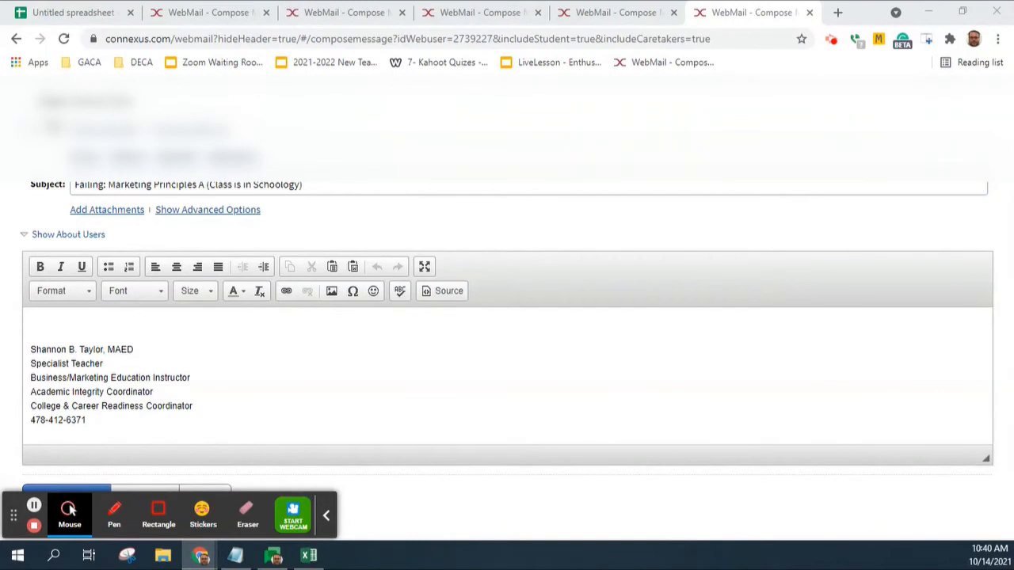
pyautogui.click(155, 12)
pyautogui.click(35, 320)
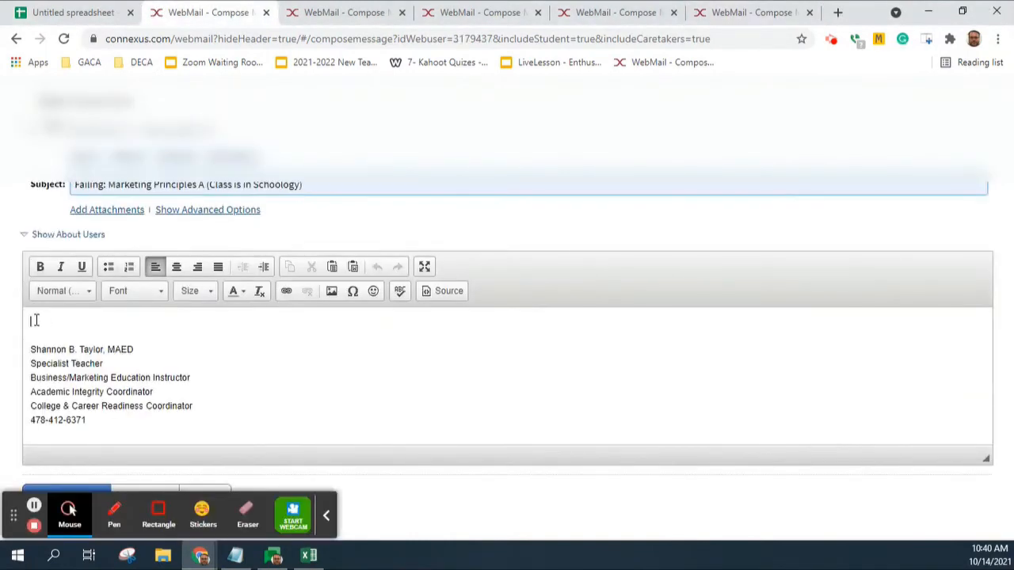
pyautogui.hotkey('ctrl', 'v')
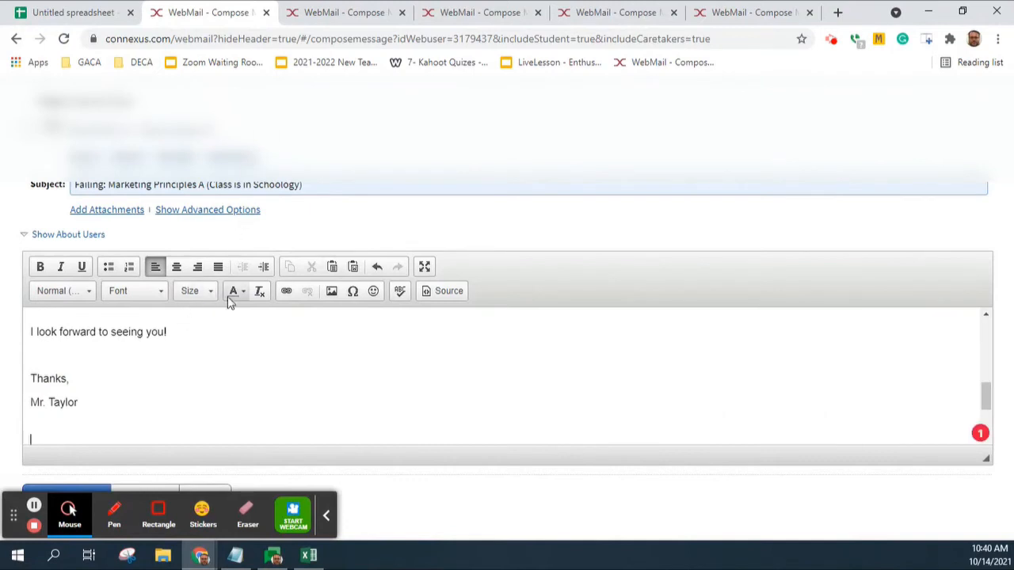
pyautogui.scroll(10, 204, 353)
pyautogui.scroll(-1, 207, 345)
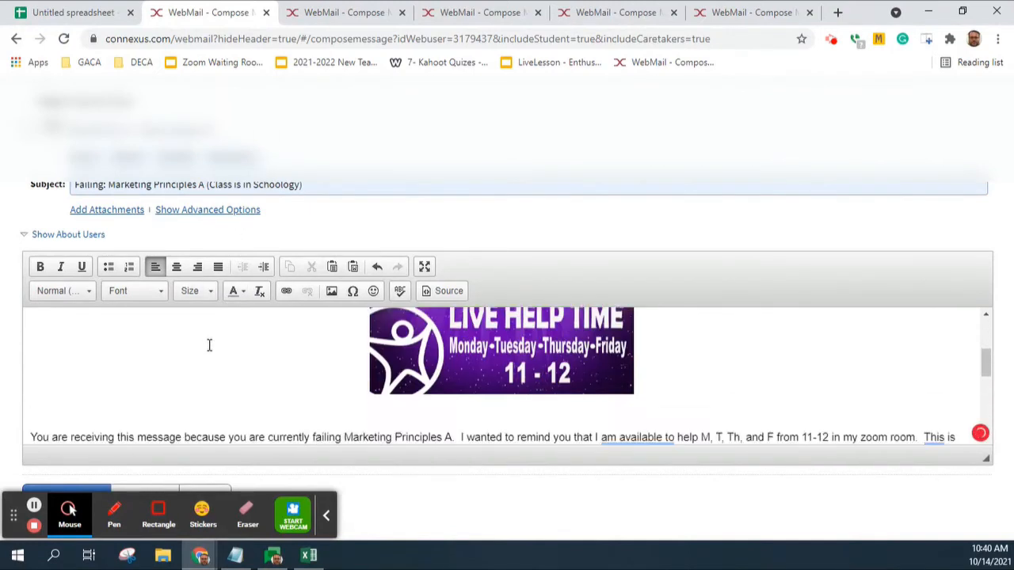
pyautogui.scroll(-1, 211, 347)
pyautogui.scroll(-1, 212, 349)
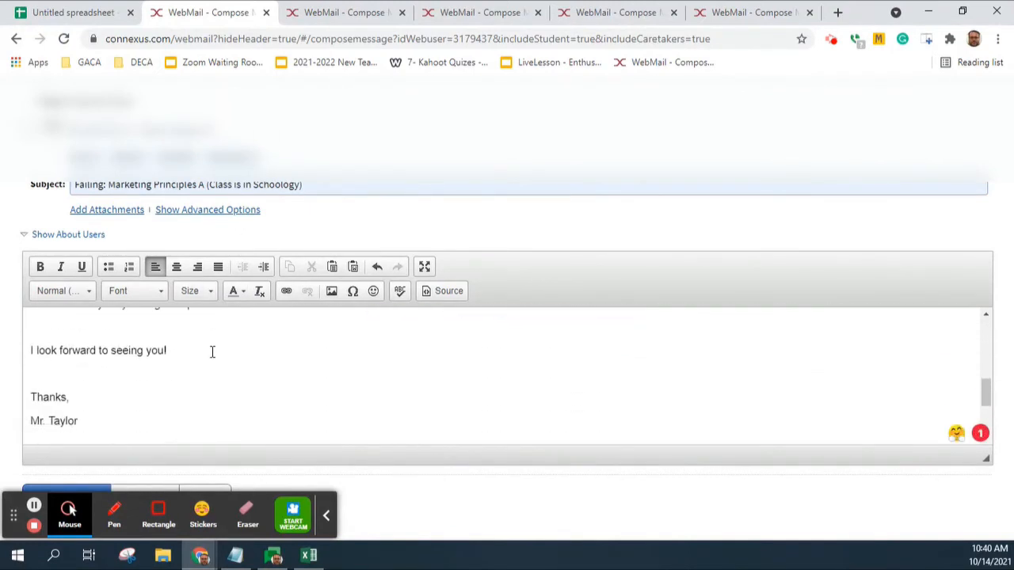
# Step: Paste the same Live Help Time message above the signature in the remaining four WebMail messages and review the last one
pyautogui.click(315, 12)
pyautogui.click(144, 342)
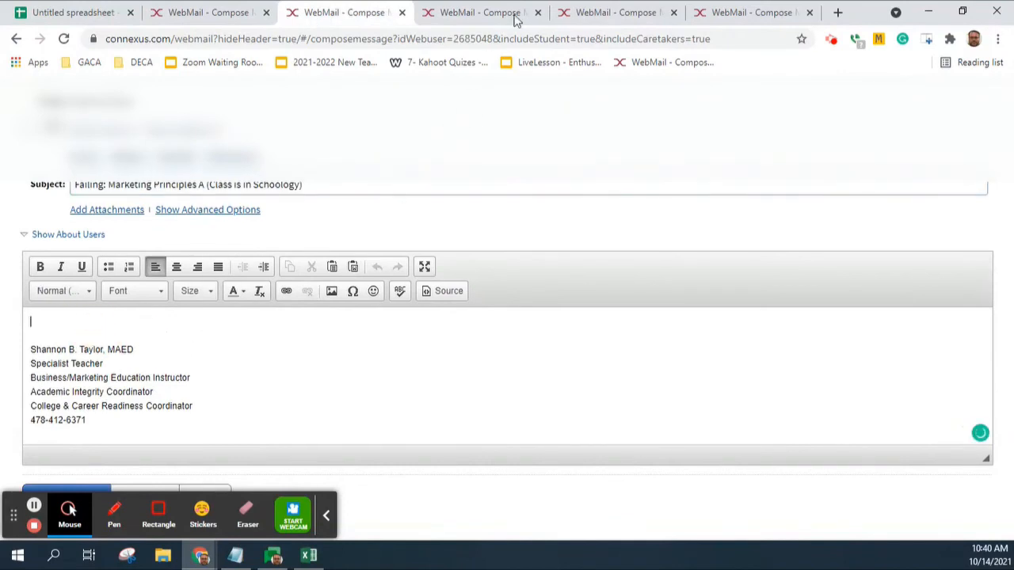
pyautogui.hotkey('ctrl', 'v')
pyautogui.click(448, 38)
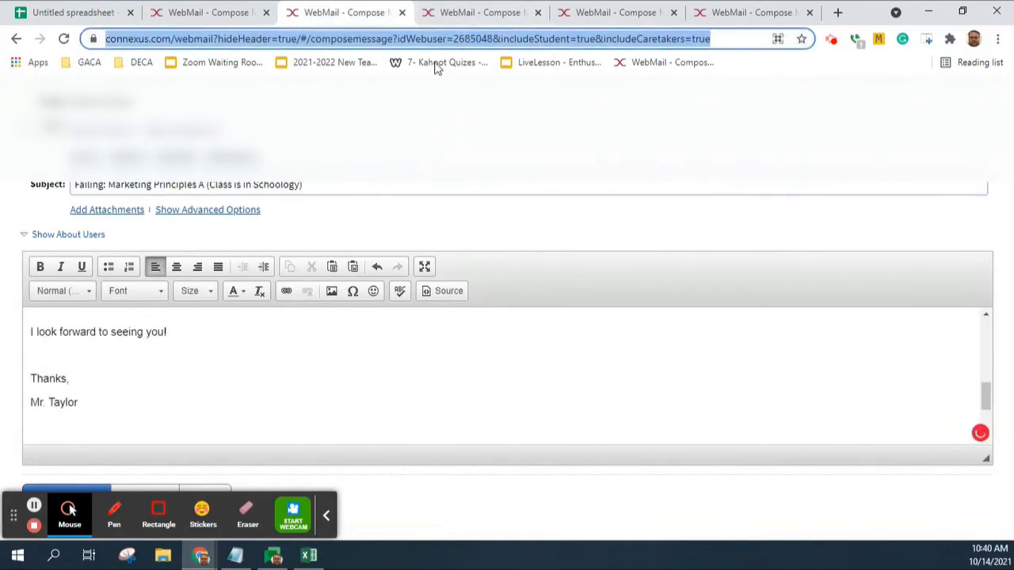
pyautogui.click(485, 12)
pyautogui.click(116, 317)
pyautogui.hotkey('ctrl', 'v')
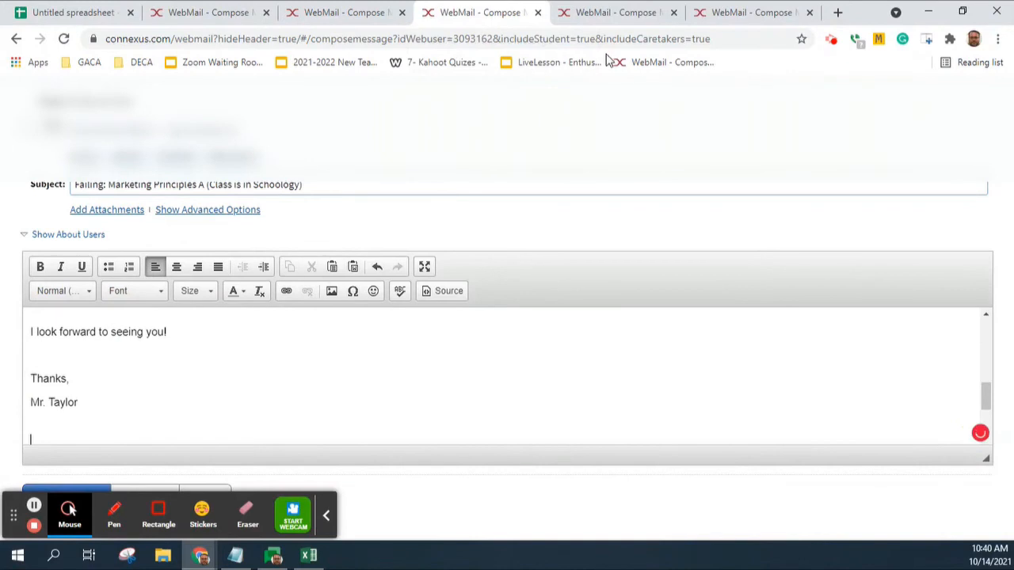
pyautogui.click(600, 12)
pyautogui.click(122, 318)
pyautogui.hotkey('ctrl', 'v')
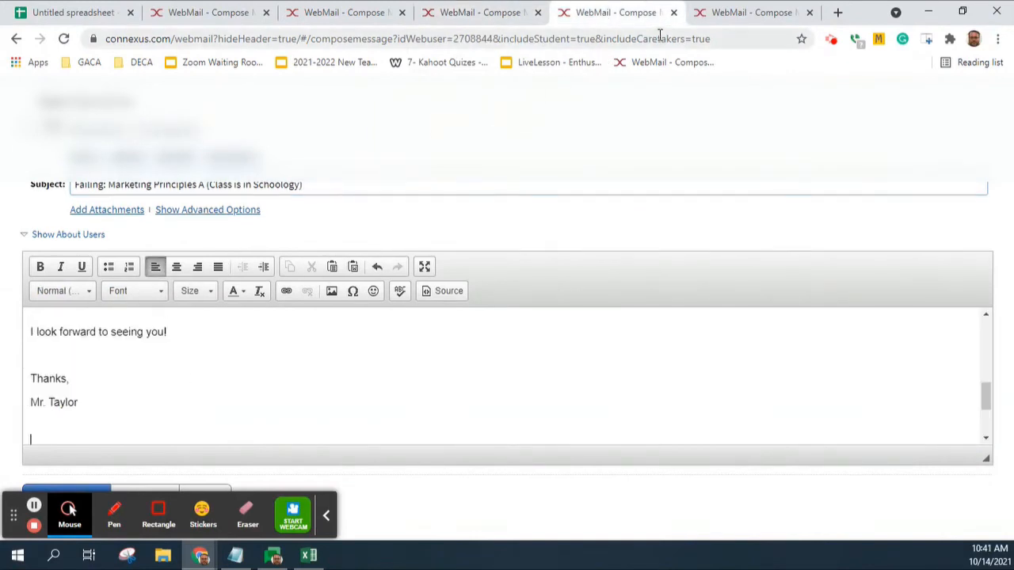
pyautogui.click(701, 16)
pyautogui.click(97, 324)
pyautogui.hotkey('ctrl', 'v')
pyautogui.scroll(5, 195, 344)
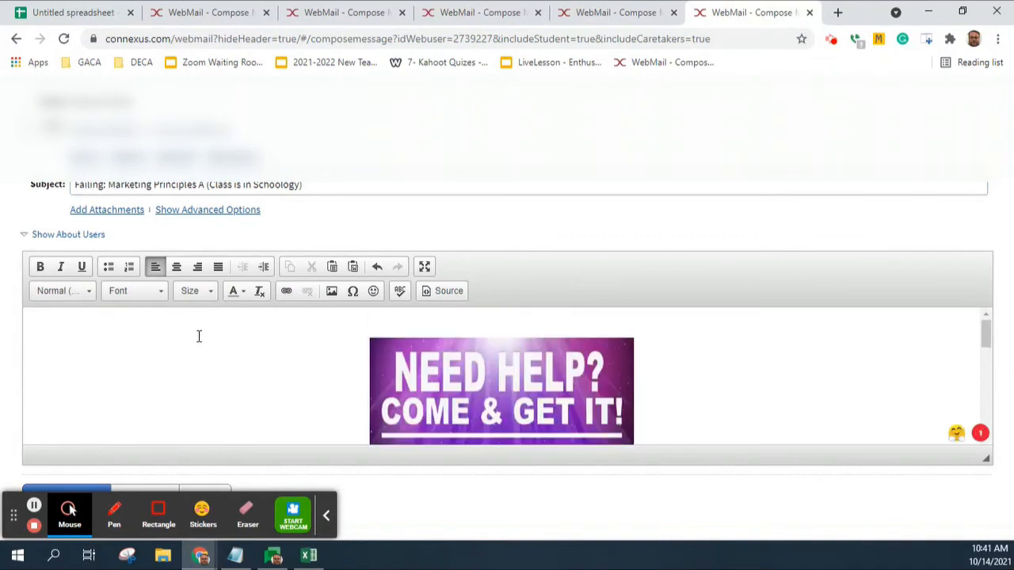
pyautogui.scroll(-6, 199, 335)
pyautogui.scroll(-2, 473, 401)
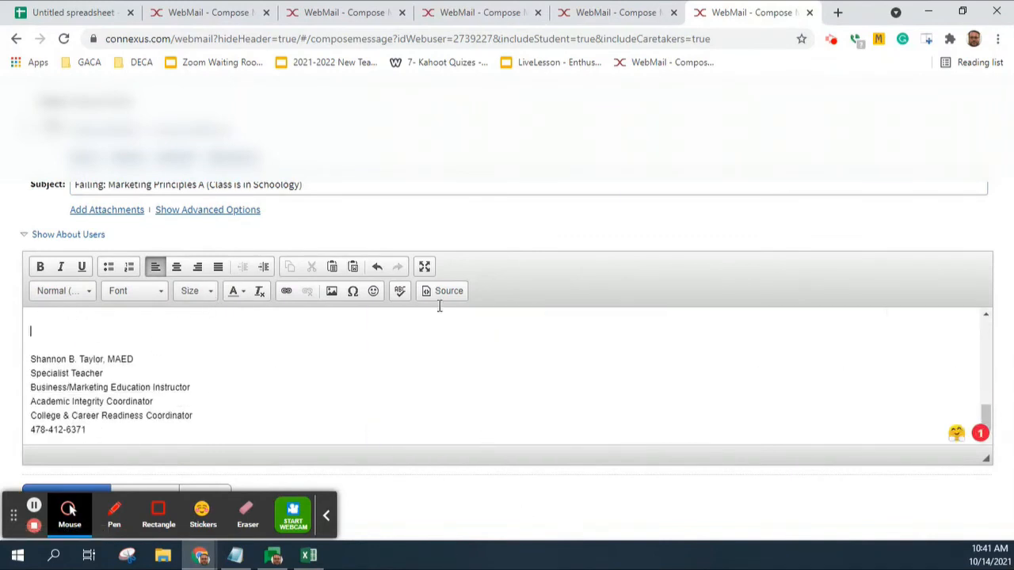
# Step: Send the WebMail message to the first student
pyautogui.click(189, 14)
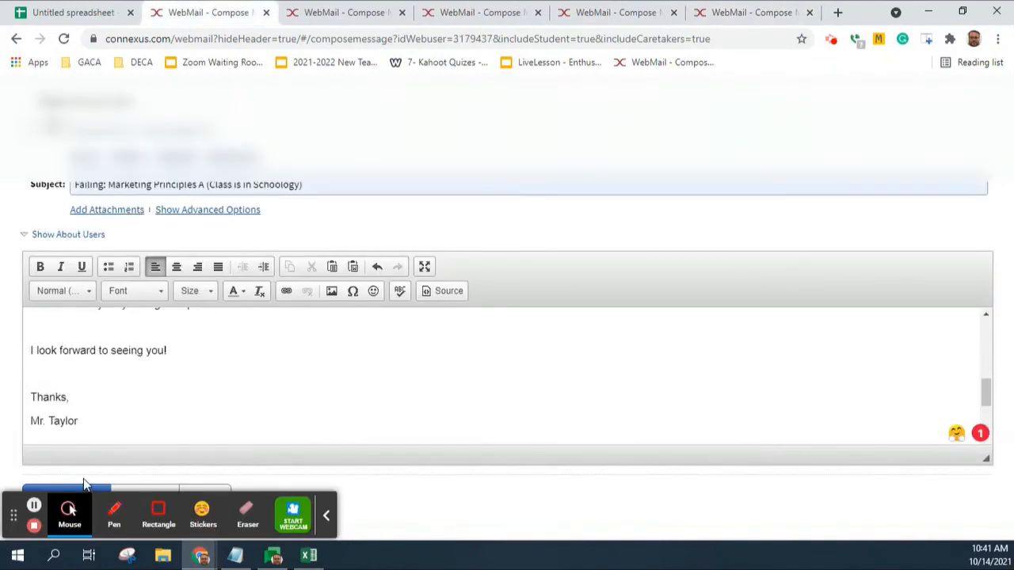
pyautogui.click(83, 493)
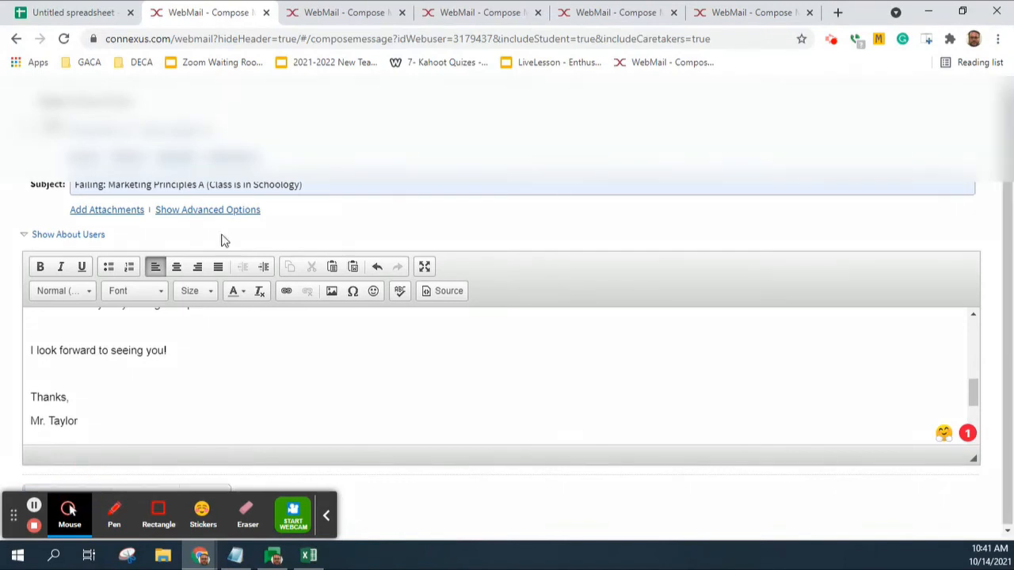
# Step: Send the WebMail messages to the remaining four students, one after another
pyautogui.click(317, 13)
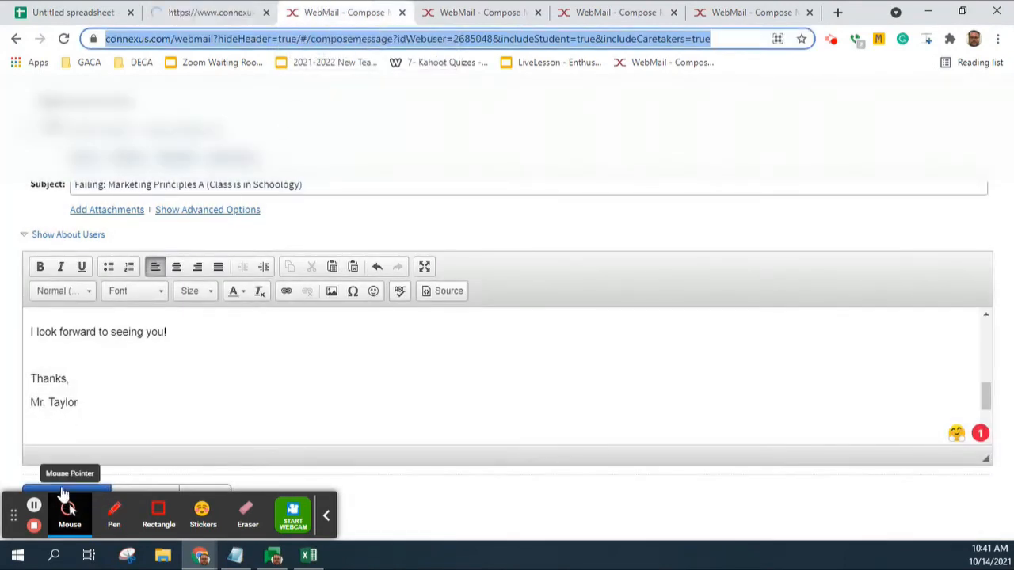
pyautogui.click(64, 484)
pyautogui.click(466, 20)
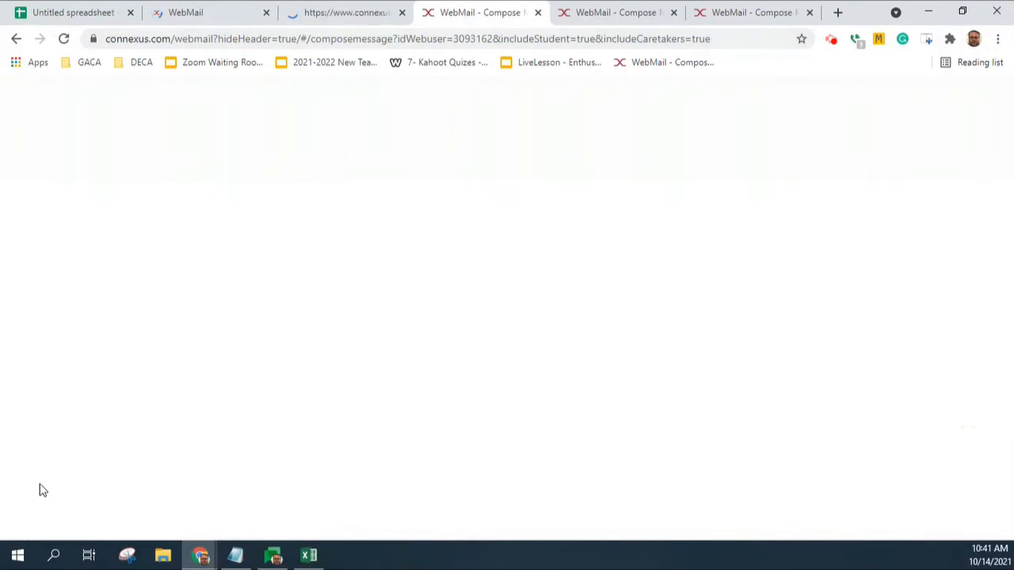
pyautogui.click(77, 492)
pyautogui.click(606, 13)
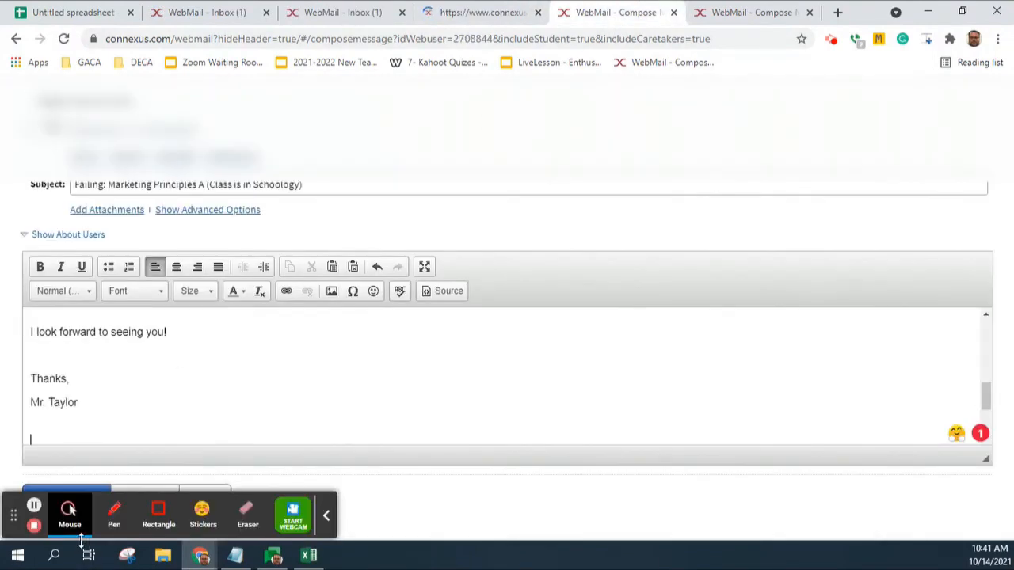
pyautogui.click(87, 491)
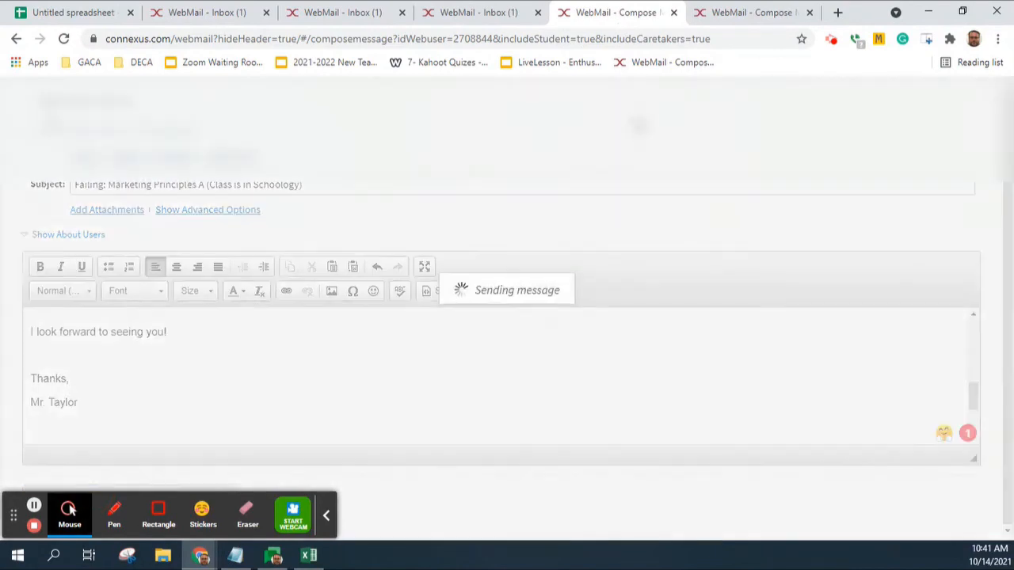
pyautogui.click(743, 13)
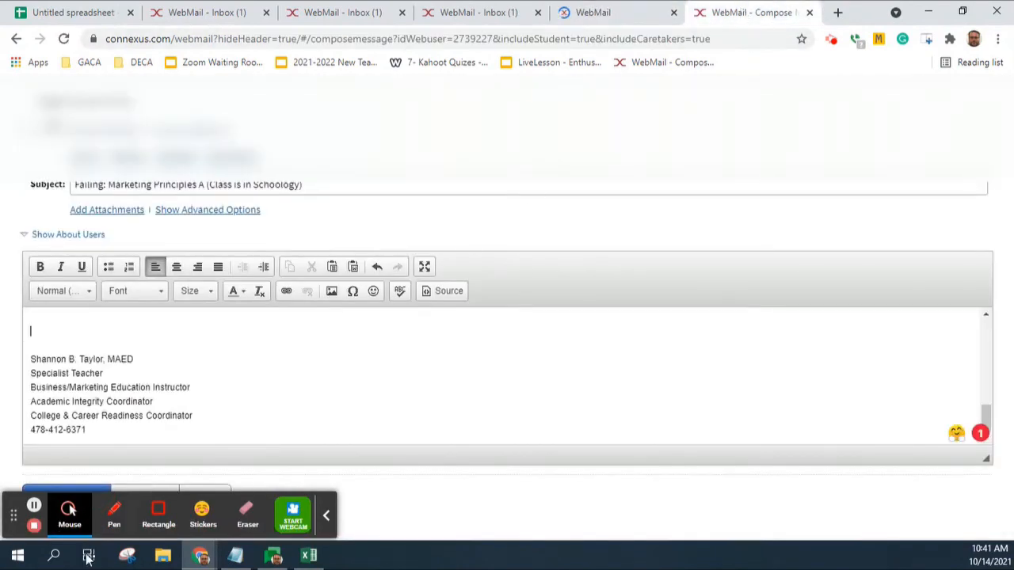
pyautogui.click(88, 488)
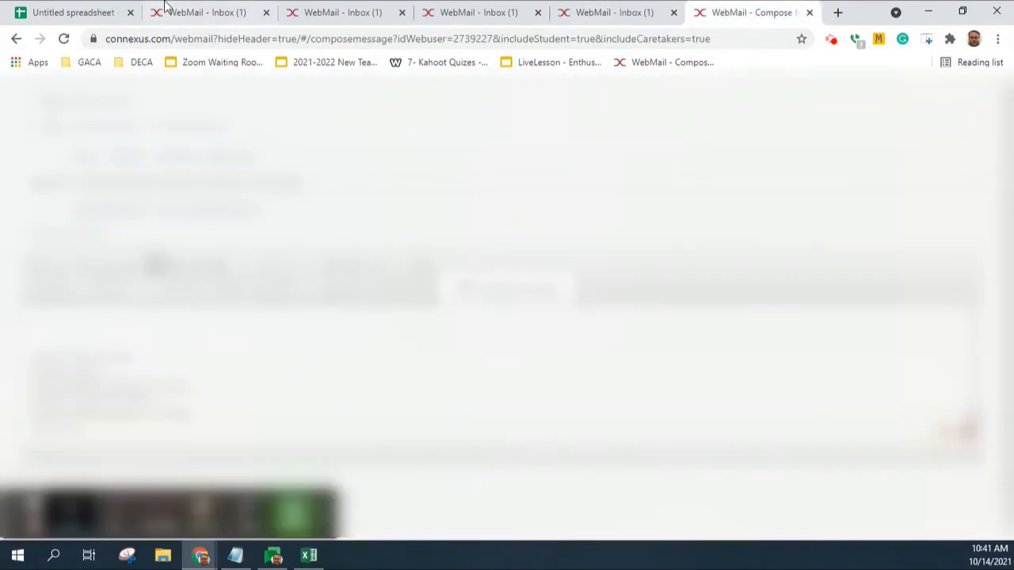
# Step: Close all five WebMail inbox pages and return to the spreadsheet with the student links
pyautogui.click(182, 16)
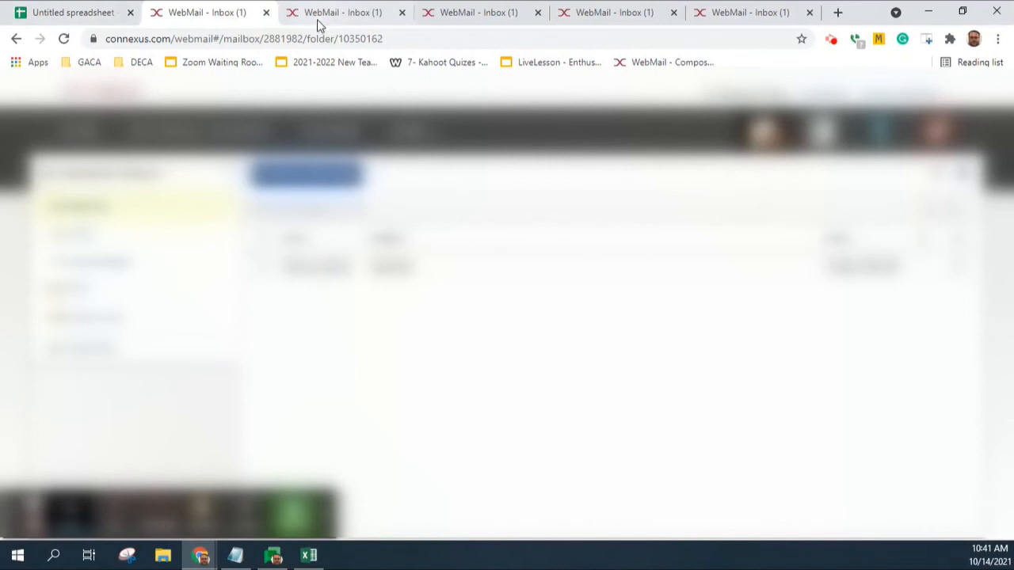
pyautogui.click(267, 13)
pyautogui.click(267, 12)
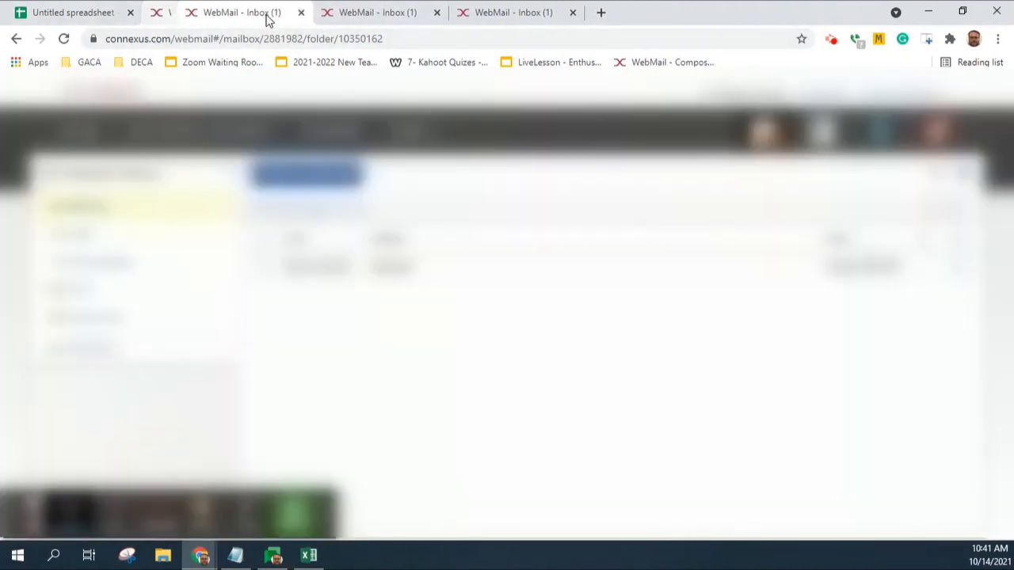
pyautogui.click(267, 13)
pyautogui.click(267, 12)
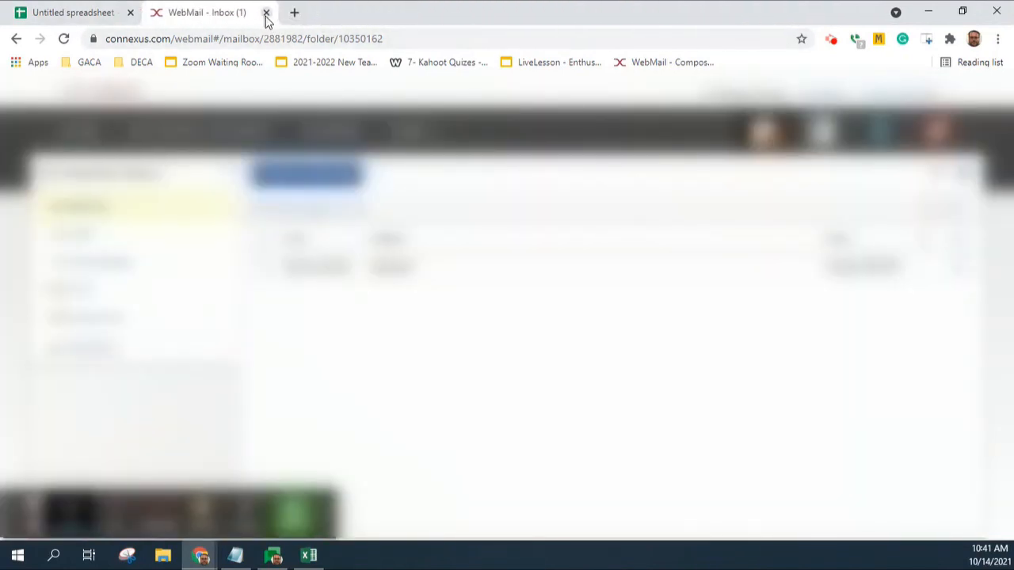
pyautogui.click(267, 12)
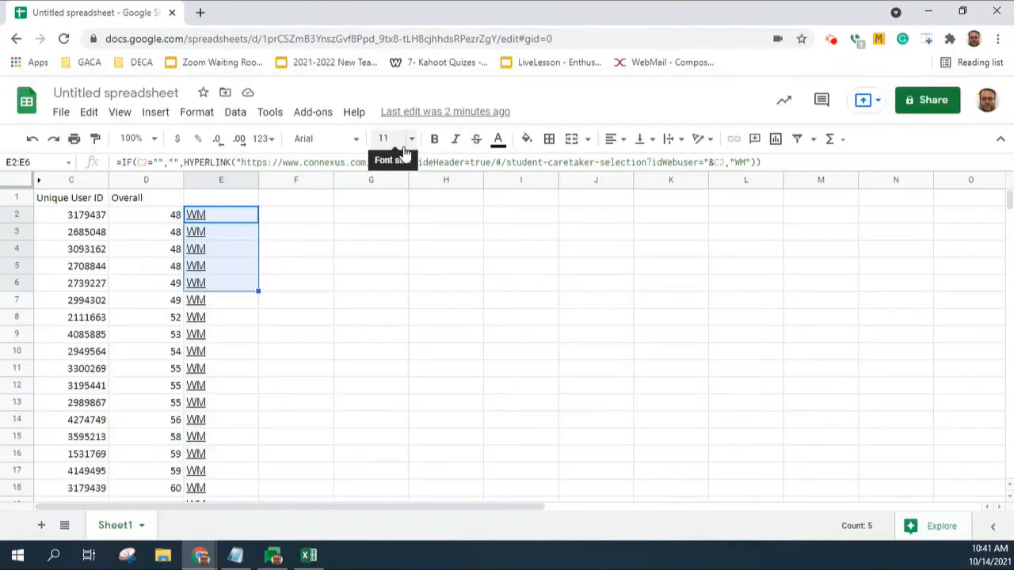